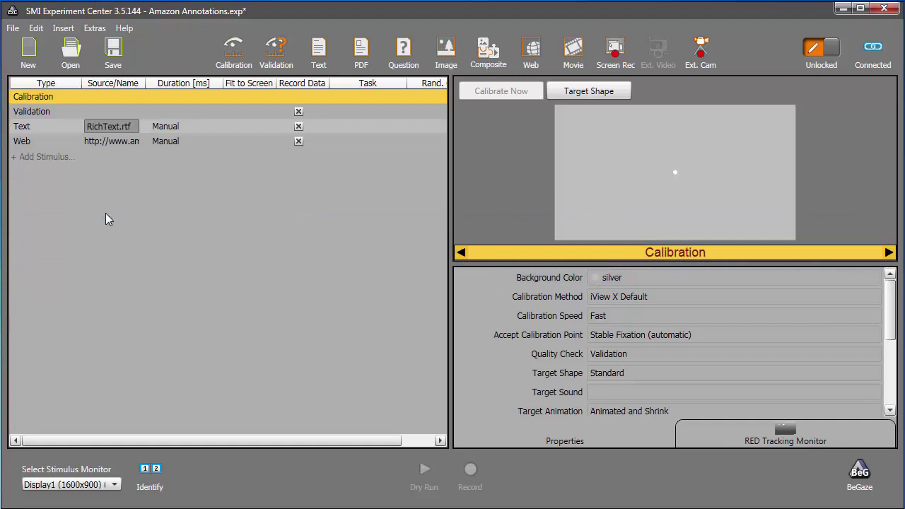
In the Annotation Editor, add a Speak annotation described 'Talks to operator' with type Manual on/off.
{"action": "left_click", "coordinate": [95, 28]}
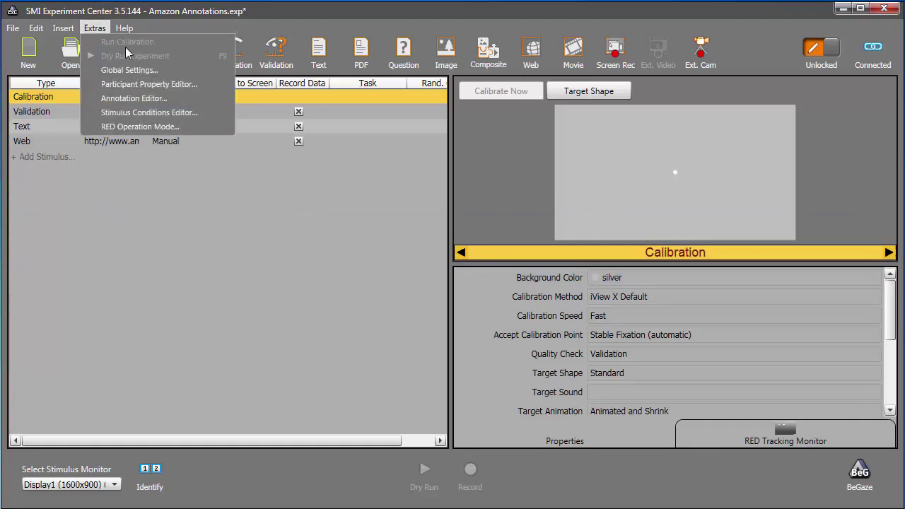
{"action": "left_click", "coordinate": [183, 95]}
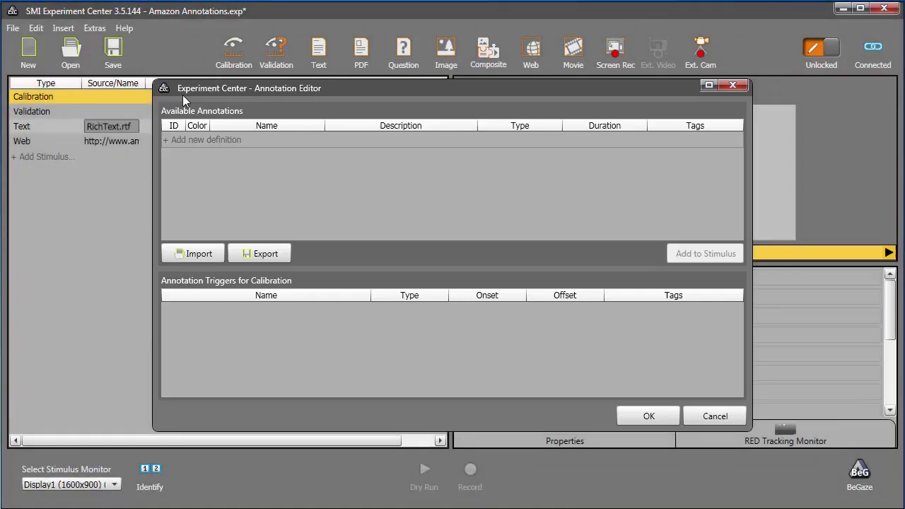
{"action": "left_click", "coordinate": [173, 140]}
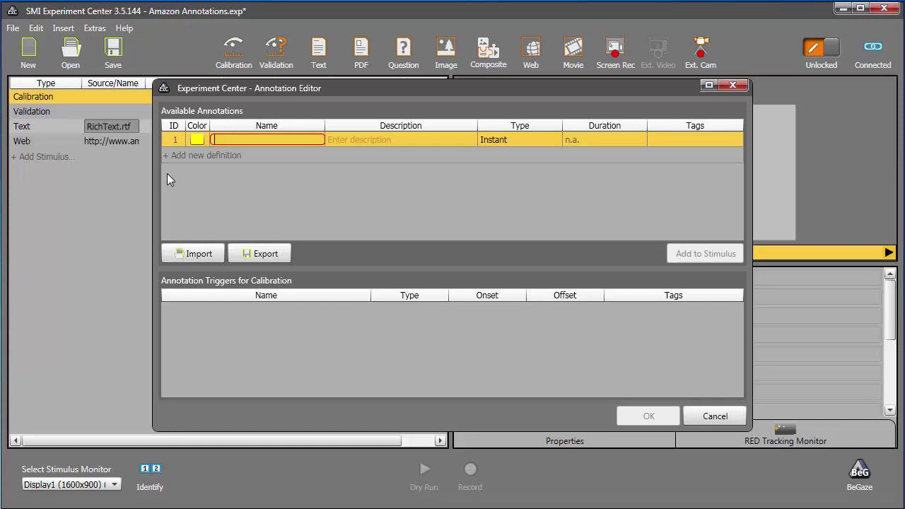
{"action": "type", "text": "Speak"}
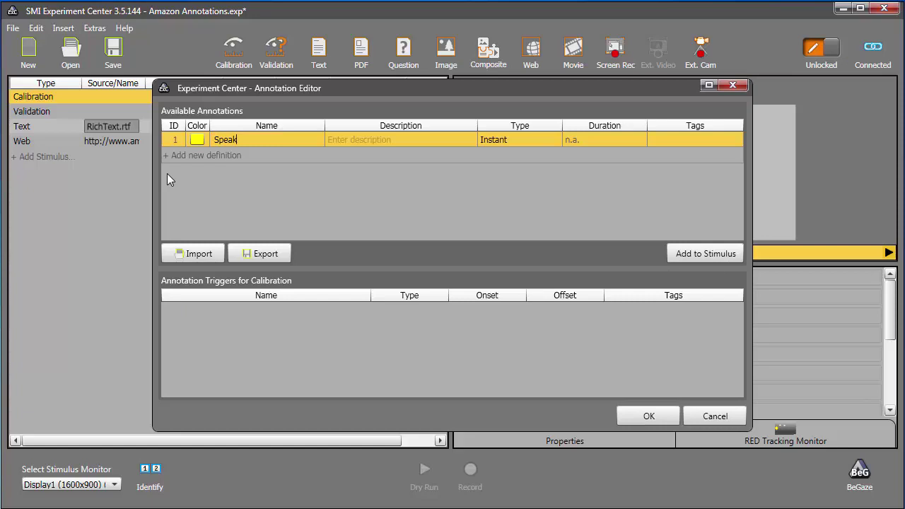
{"action": "type", "text": "Talks to operator"}
{"action": "key", "text": "Tab"}
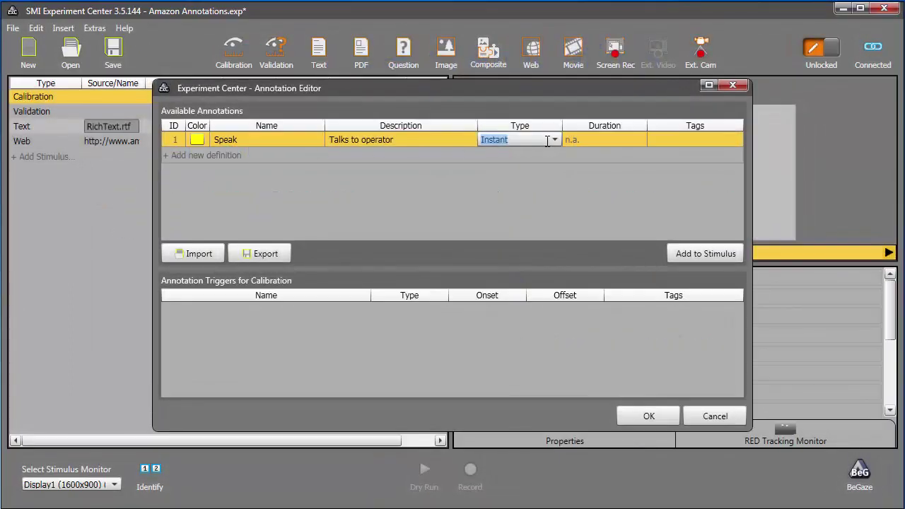
{"action": "left_click", "coordinate": [556, 140]}
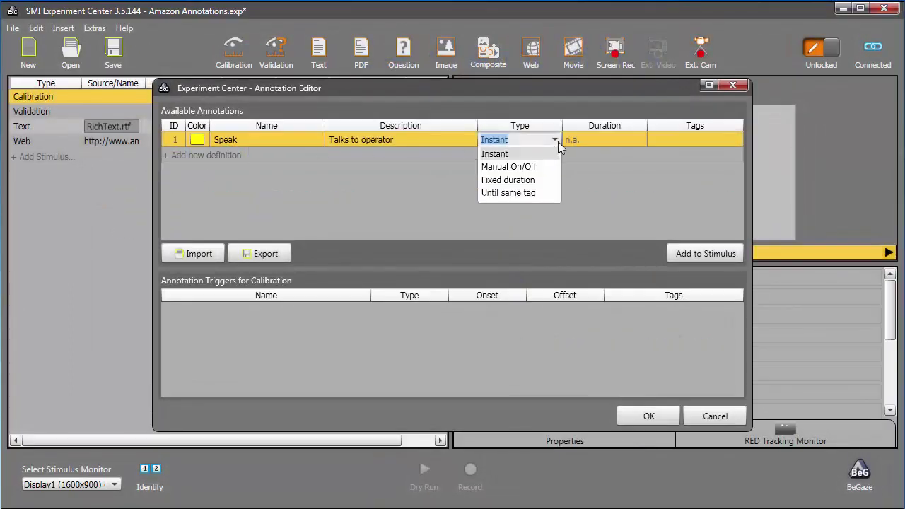
{"action": "left_click", "coordinate": [543, 173]}
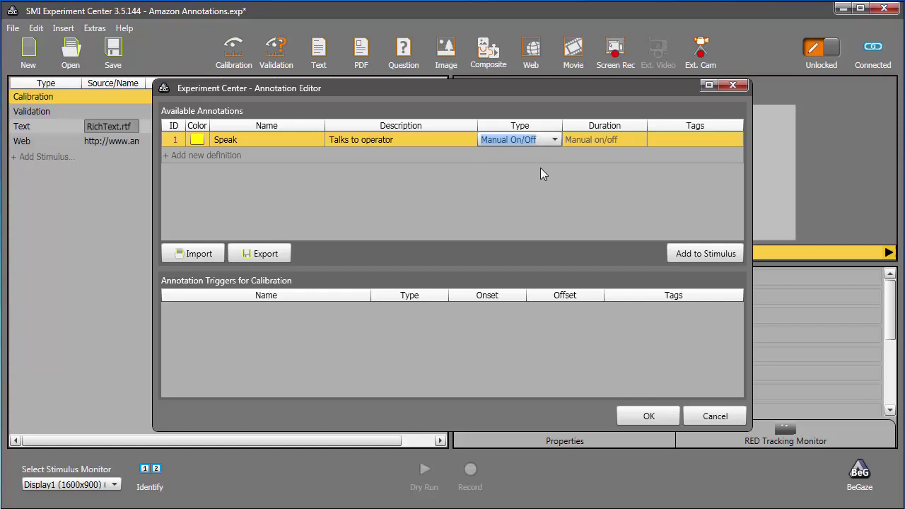
{"action": "left_click", "coordinate": [540, 168]}
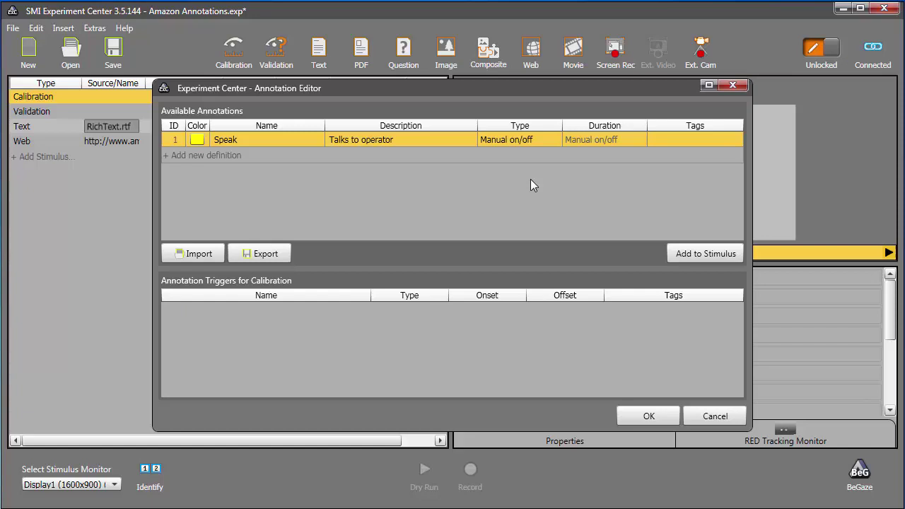
Add a red annotation named Sneeze with type Instant.
{"action": "left_click", "coordinate": [178, 156]}
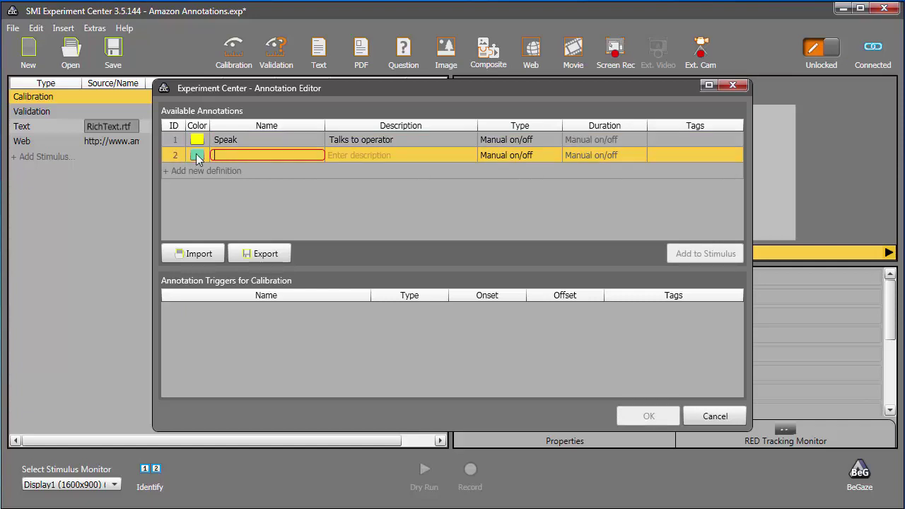
{"action": "left_click", "coordinate": [196, 154]}
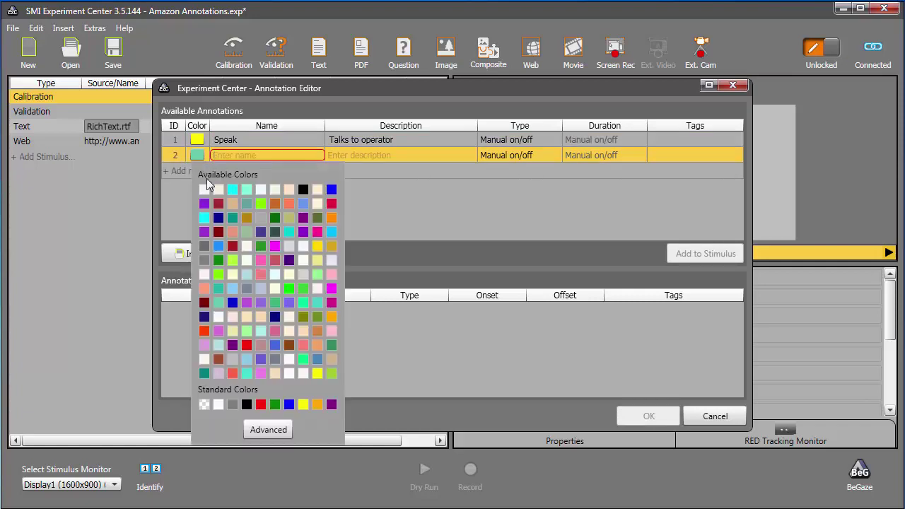
{"action": "left_click", "coordinate": [260, 405]}
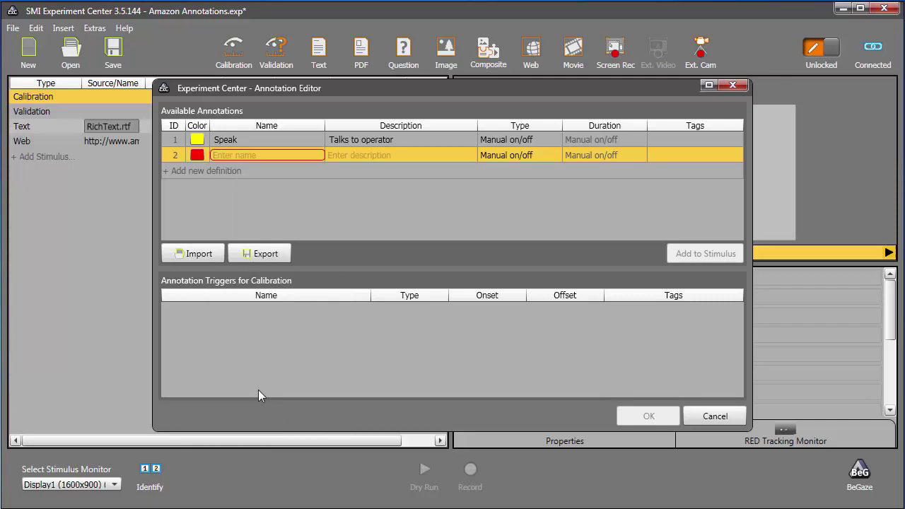
{"action": "type", "text": "Sneeze"}
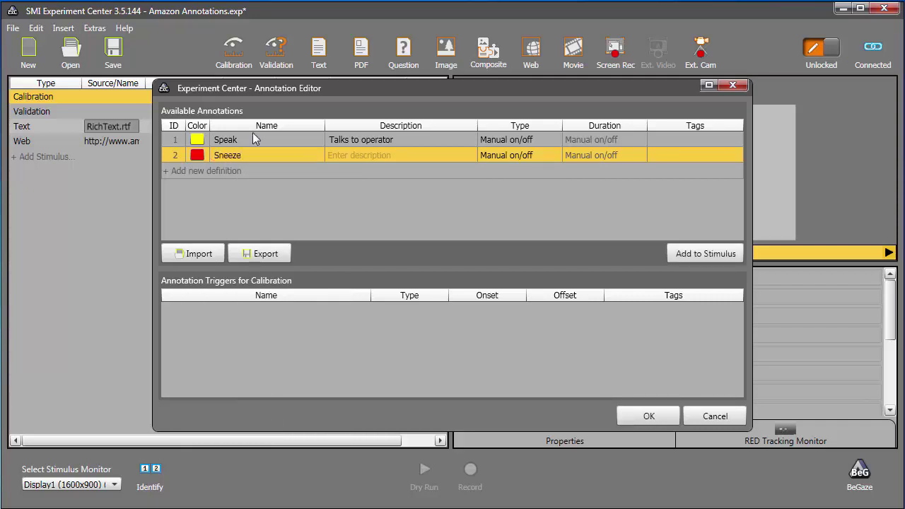
{"action": "key", "text": "Tab"}
{"action": "key", "text": "Tab"}
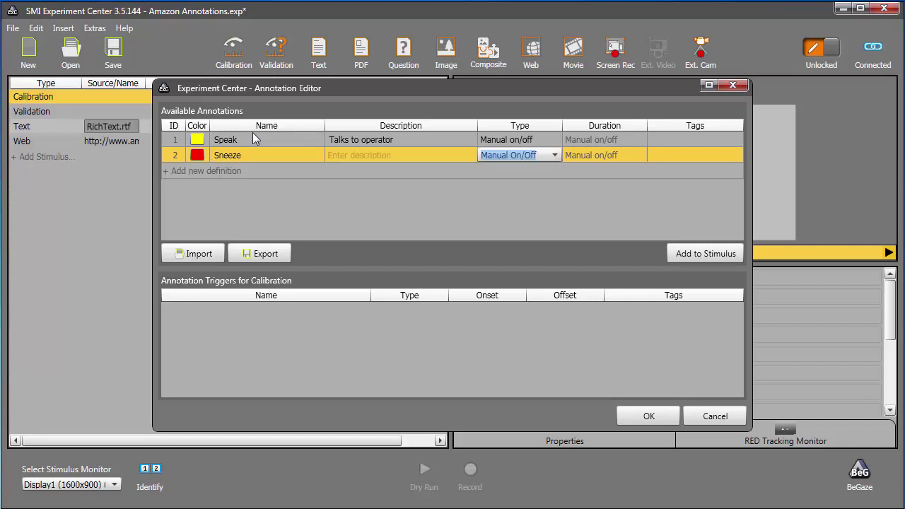
{"action": "left_click", "coordinate": [557, 154]}
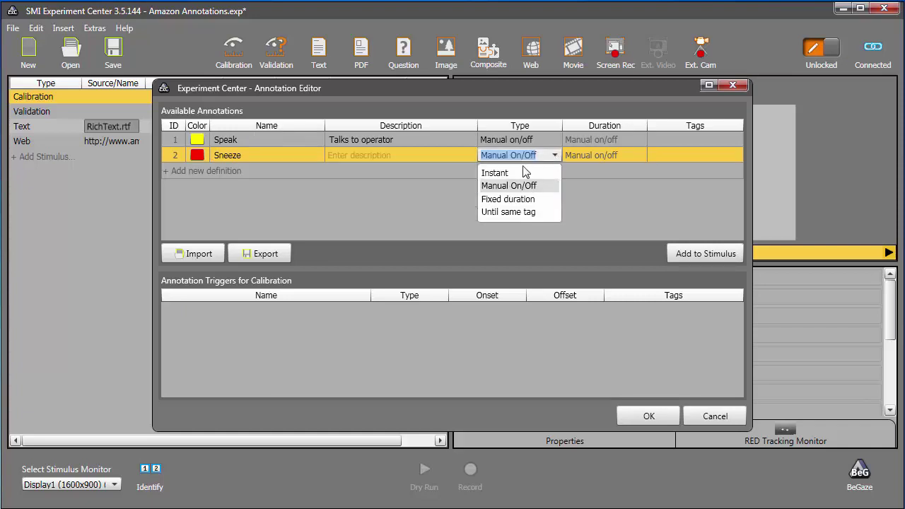
{"action": "left_click", "coordinate": [522, 170]}
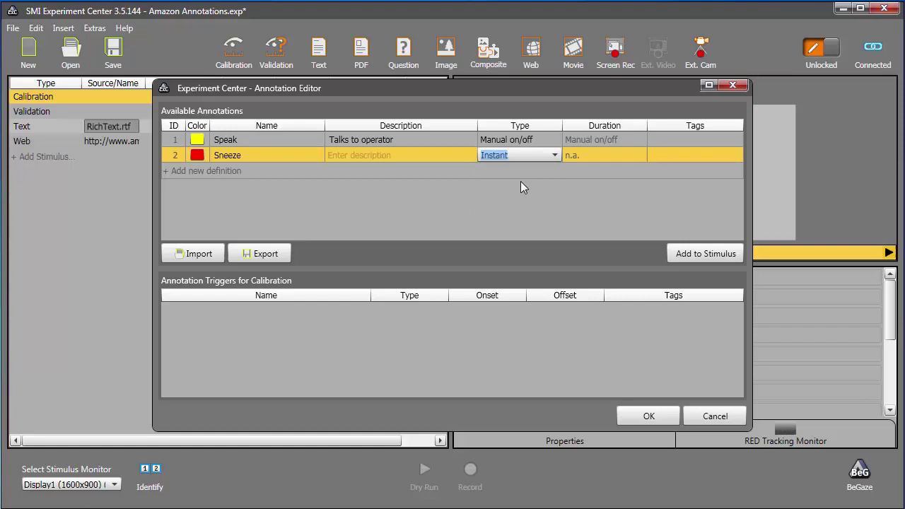
{"action": "key", "text": "Return"}
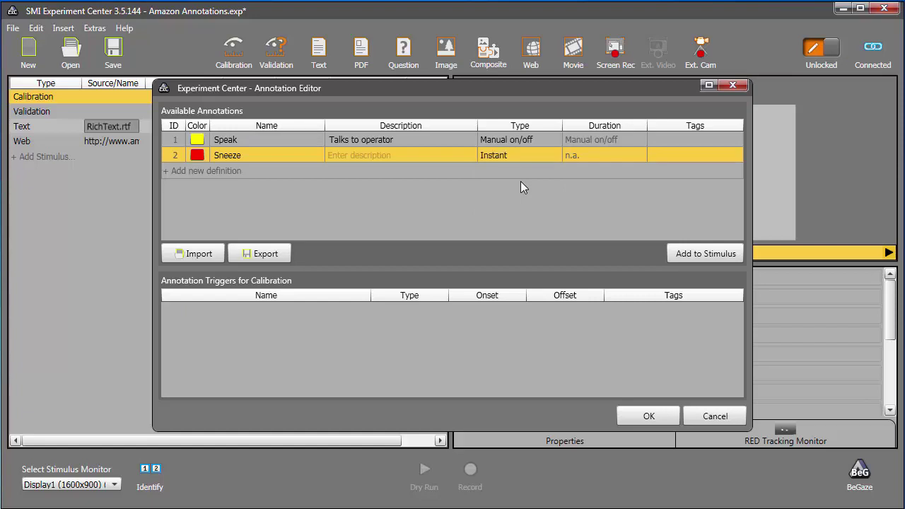
Close the editor and start Speak during recording, then reopen and dismiss the annotation list.
{"action": "left_click", "coordinate": [640, 413]}
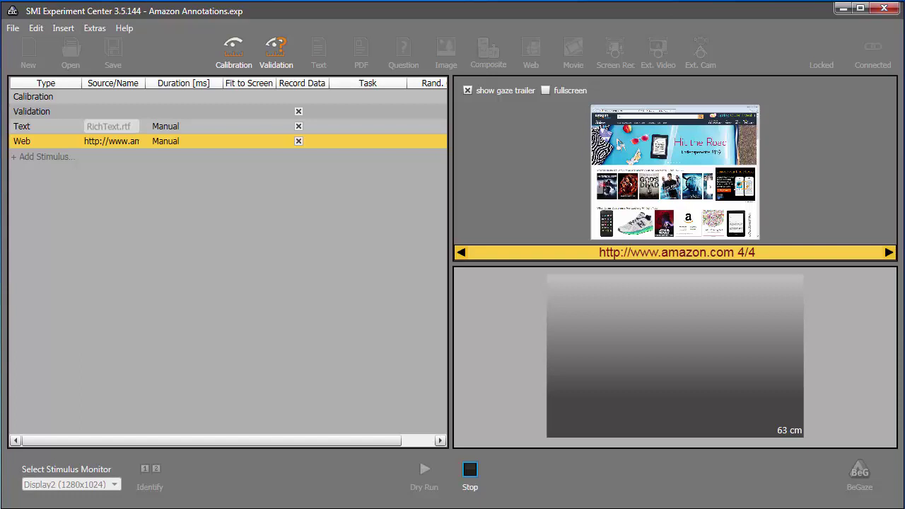
{"action": "key", "text": "0"}
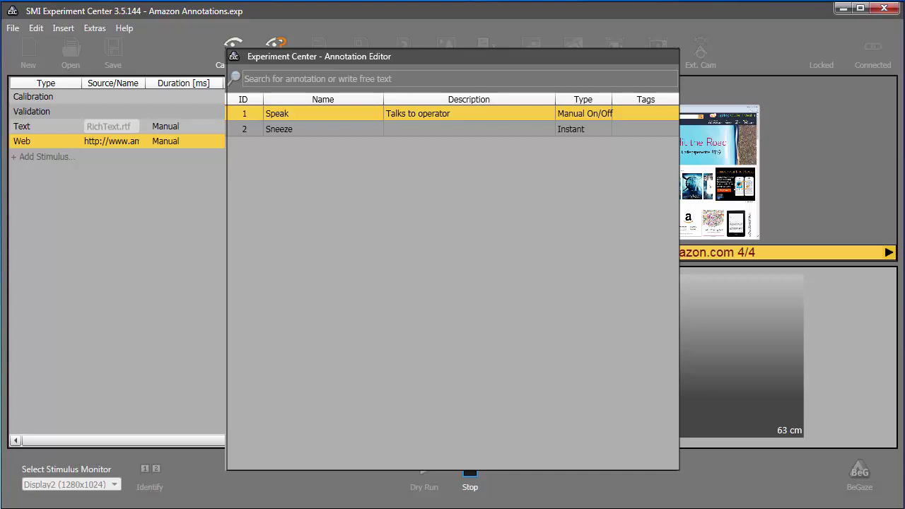
{"action": "double_click", "coordinate": [233, 114]}
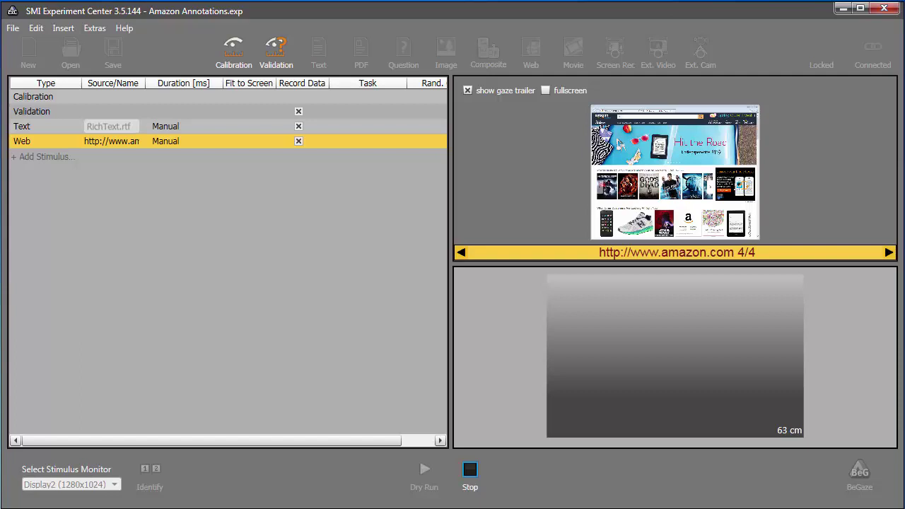
{"action": "key", "text": "F2"}
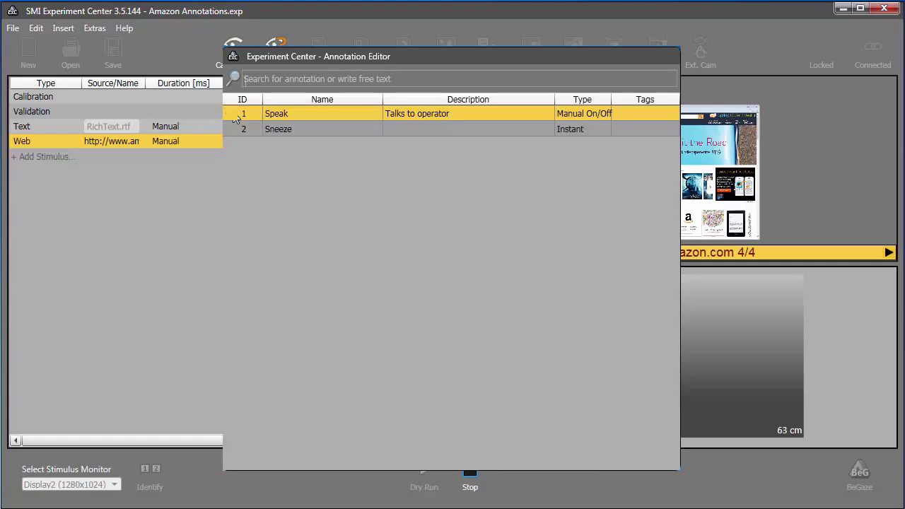
{"action": "key", "text": "F2"}
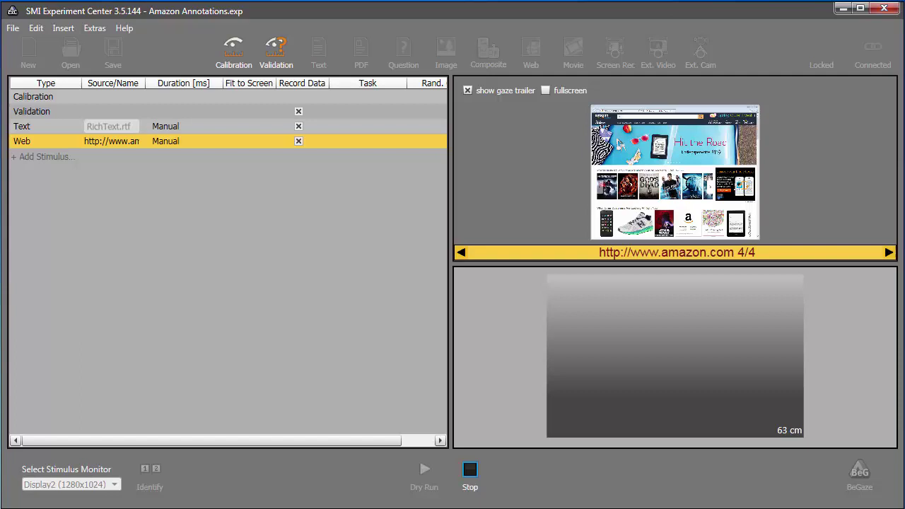
Create and log a new 'Back button' annotation from the annotation selector, then close it.
{"action": "key", "text": "0"}
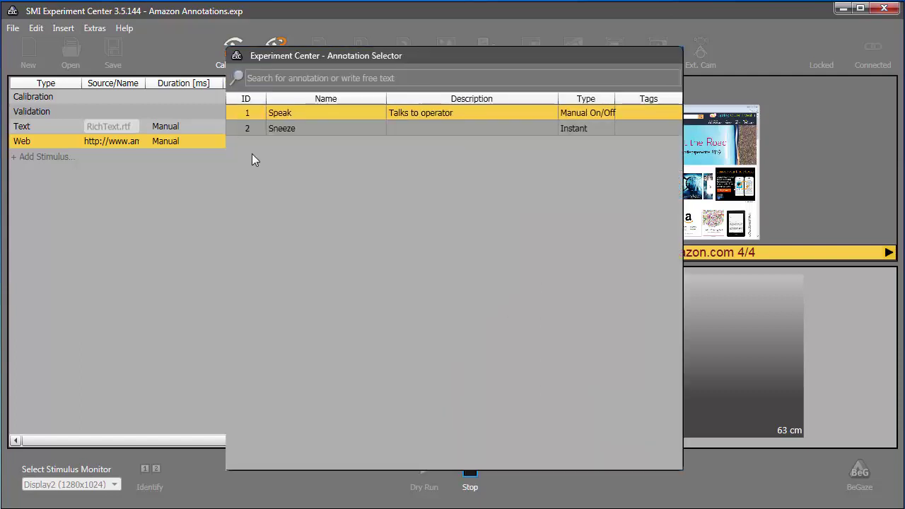
{"action": "type", "text": "Back  button"}
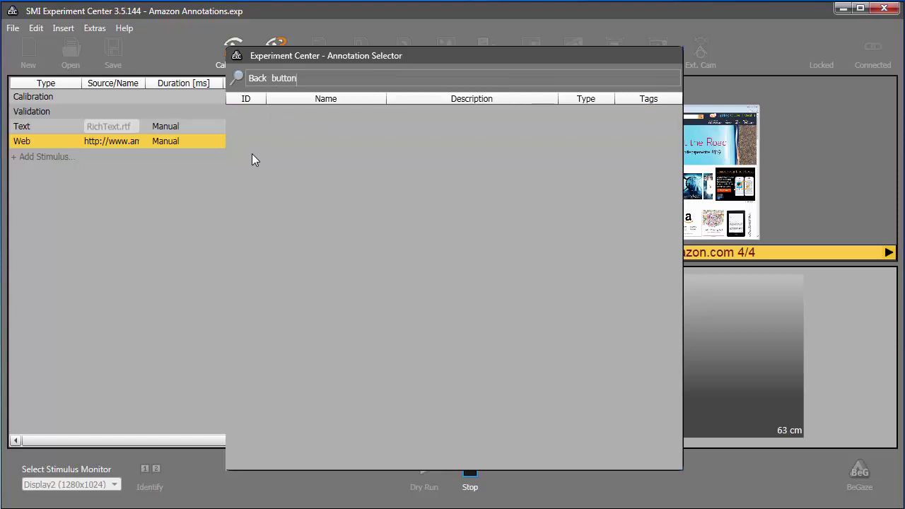
{"action": "key", "text": "Return"}
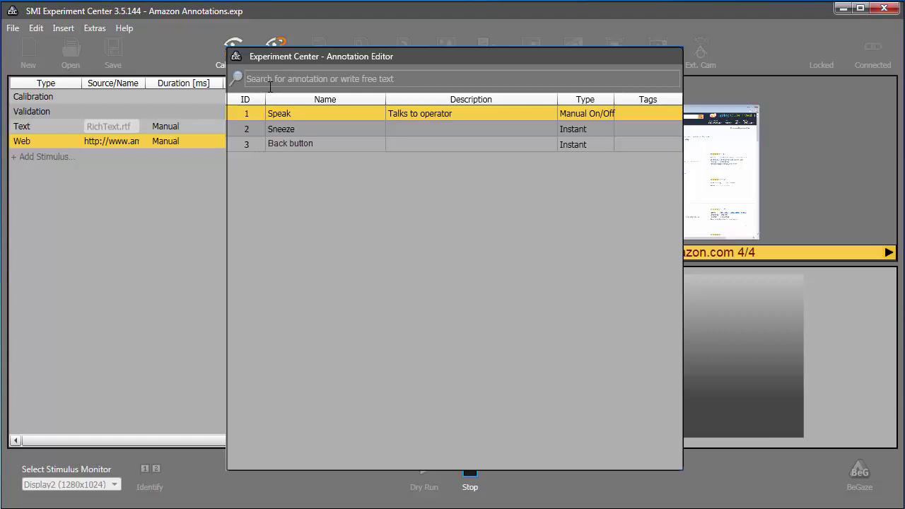
{"action": "key", "text": "Escape"}
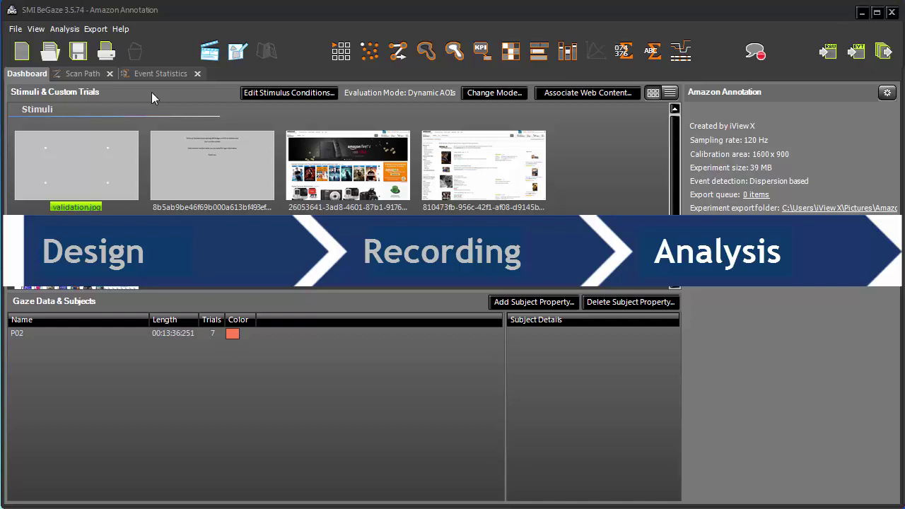
Show the Scan Path replay and jump forward and back between the timeline's annotation markers.
{"action": "left_click", "coordinate": [89, 73]}
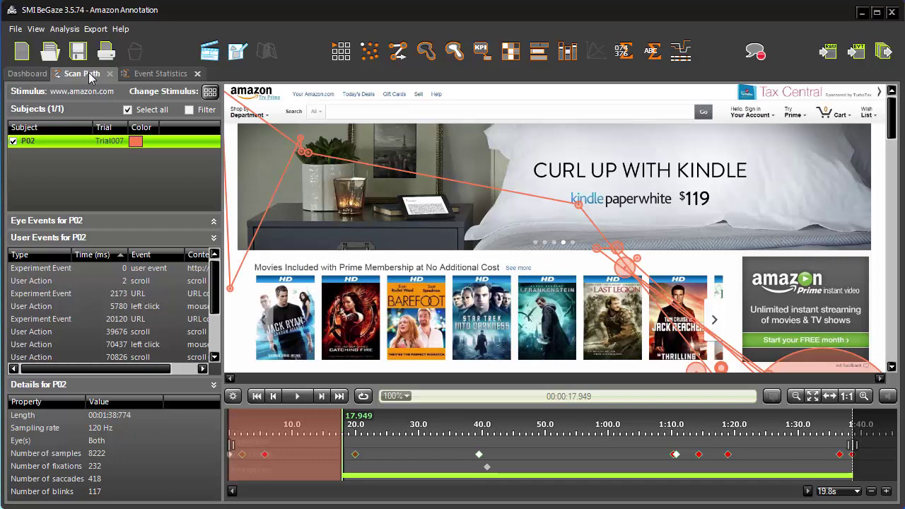
{"action": "key", "text": "shift+Right"}
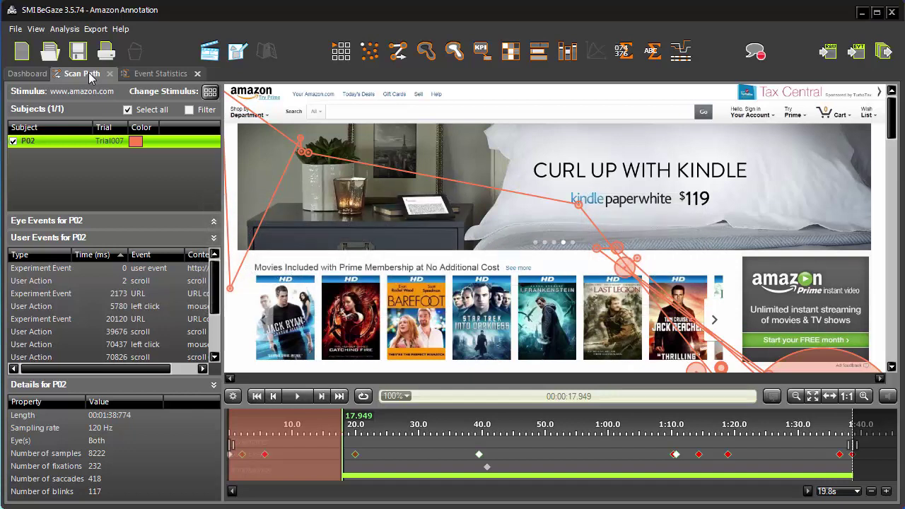
{"action": "key", "text": "shift+Right"}
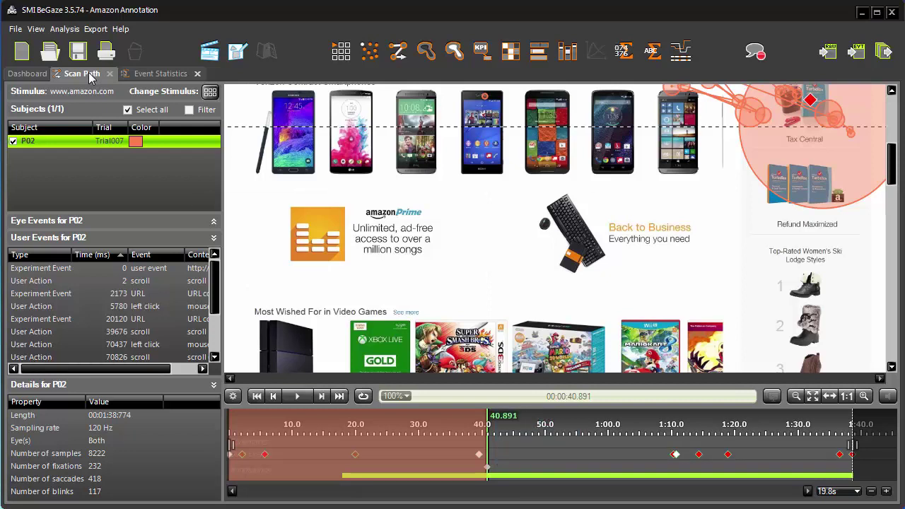
{"action": "key", "text": "shift+Left"}
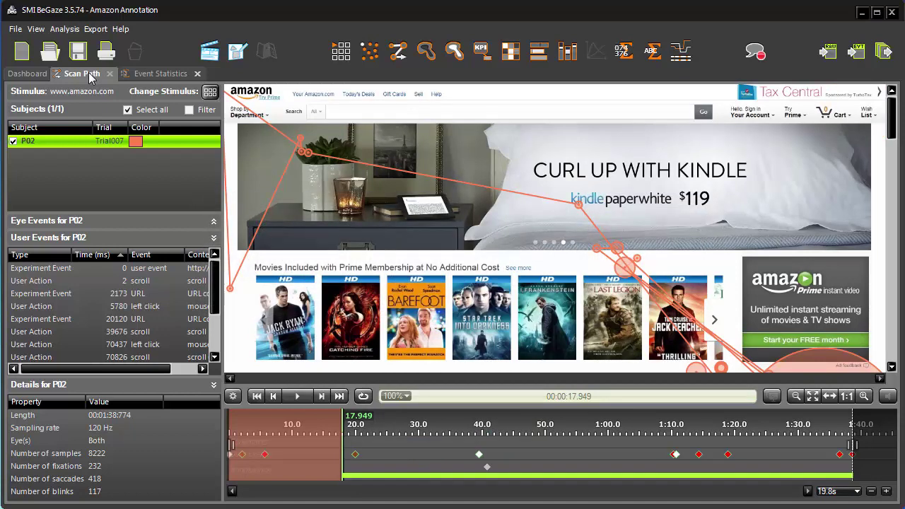
Show Annotation Details in Event Statistics, listing Speak (17949–98774 ms) and Back button (40891 ms).
{"action": "left_click", "coordinate": [156, 73]}
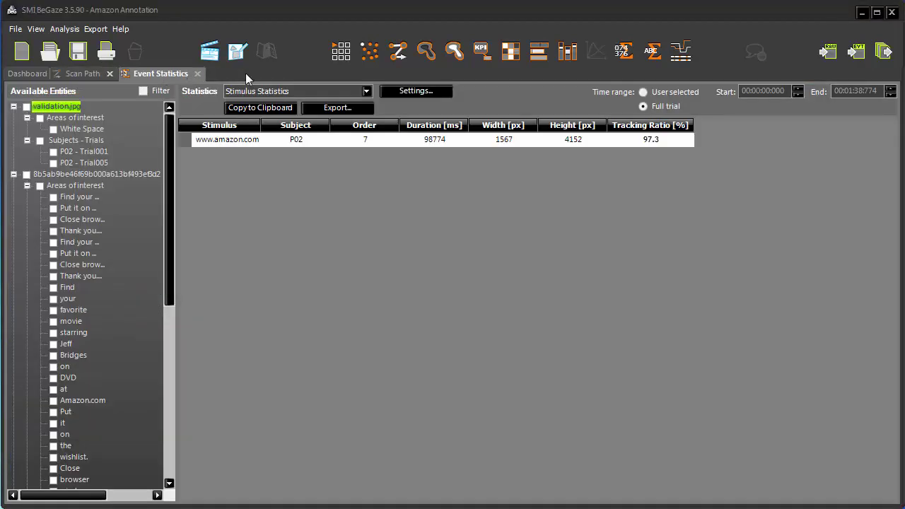
{"action": "left_click", "coordinate": [366, 92]}
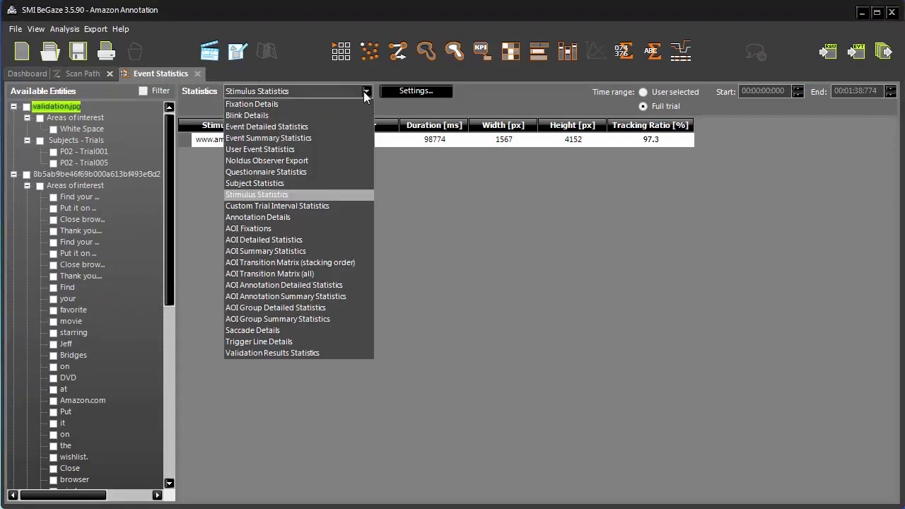
{"action": "left_click", "coordinate": [307, 220]}
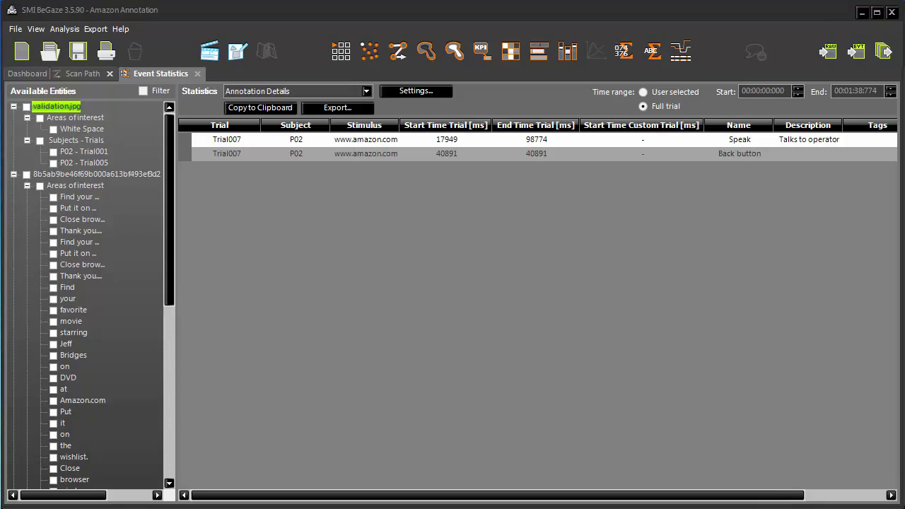